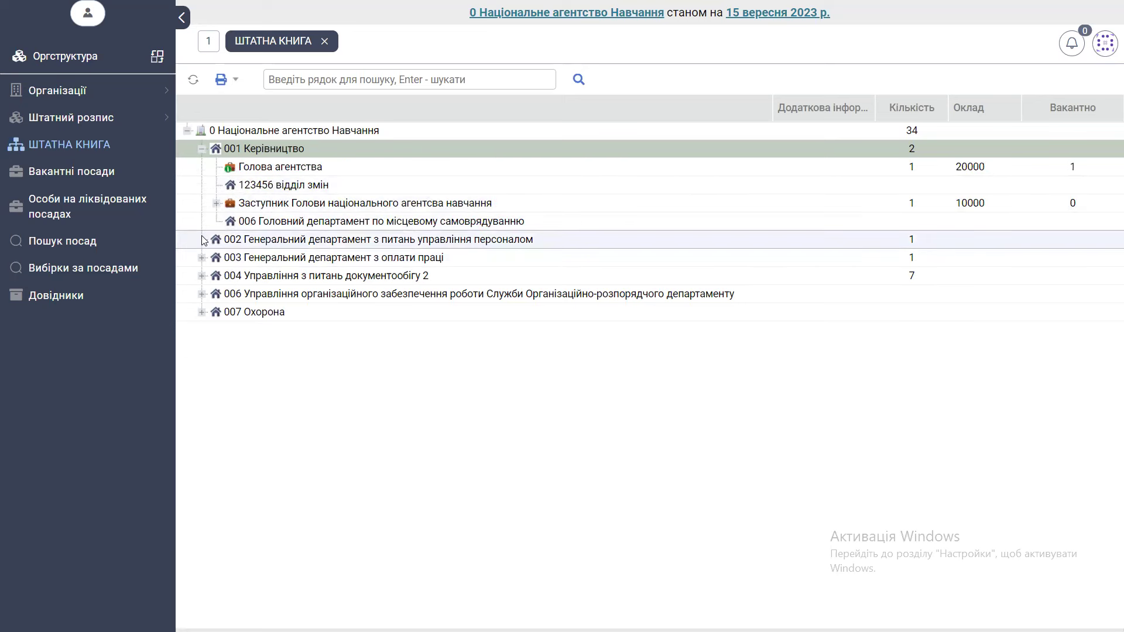
# Expand department 002 and the position Заступник Голови національного агентсва навчання in the staff book to view their contents.
pyautogui.click(202, 239)
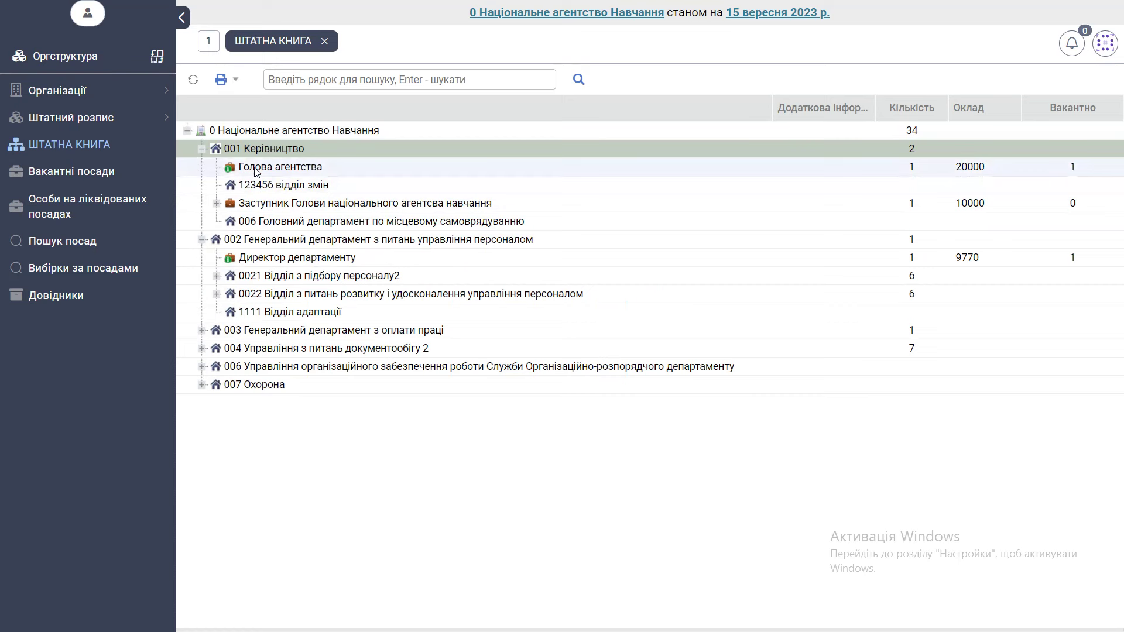
pyautogui.click(216, 204)
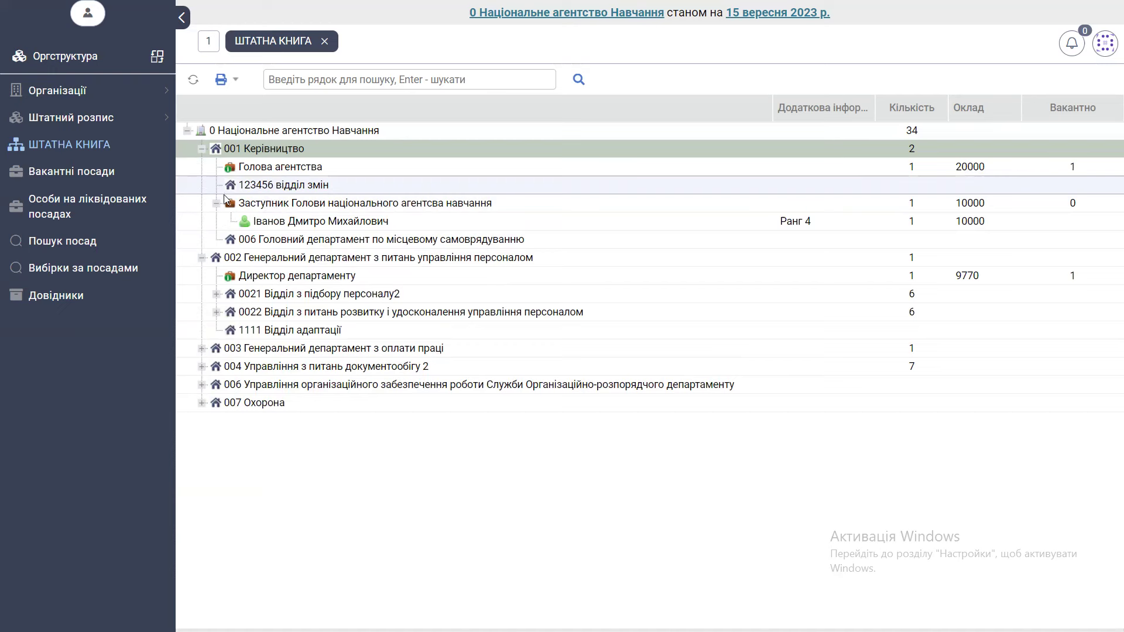
# Switch to the Персонал workspace and open the list Призначення працівників (редагування посади).
pyautogui.click(54, 64)
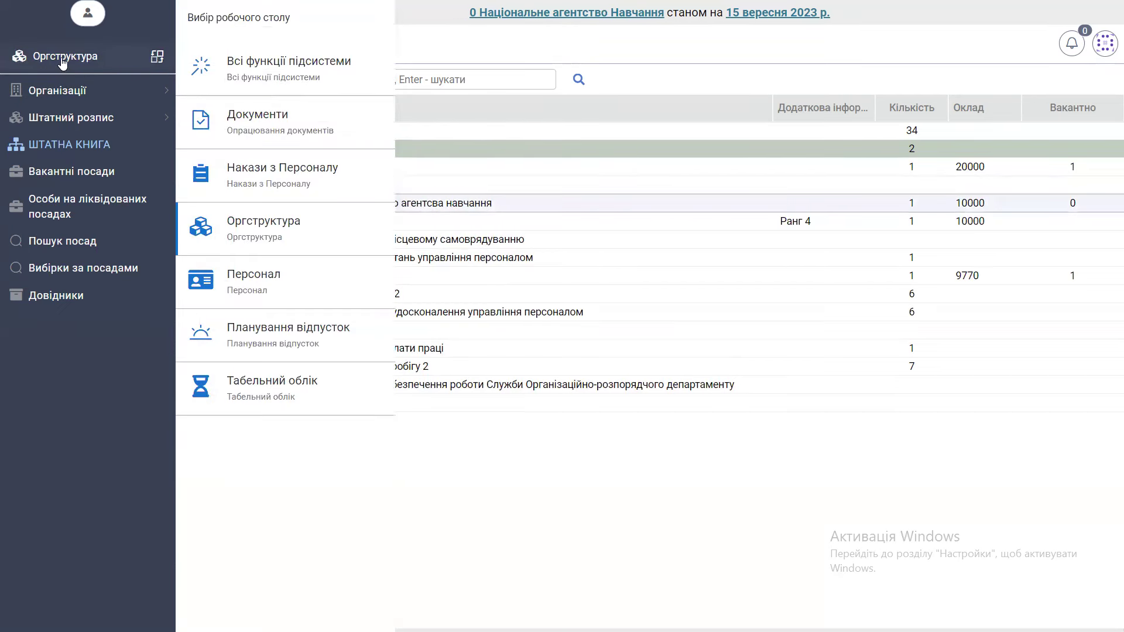
pyautogui.click(253, 275)
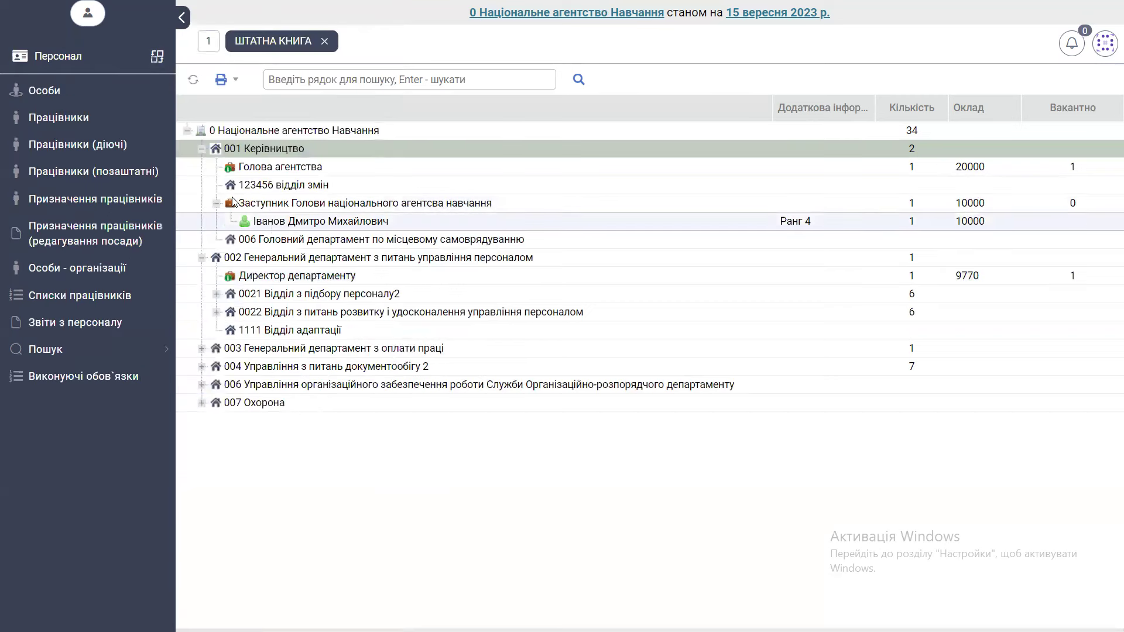
pyautogui.click(71, 236)
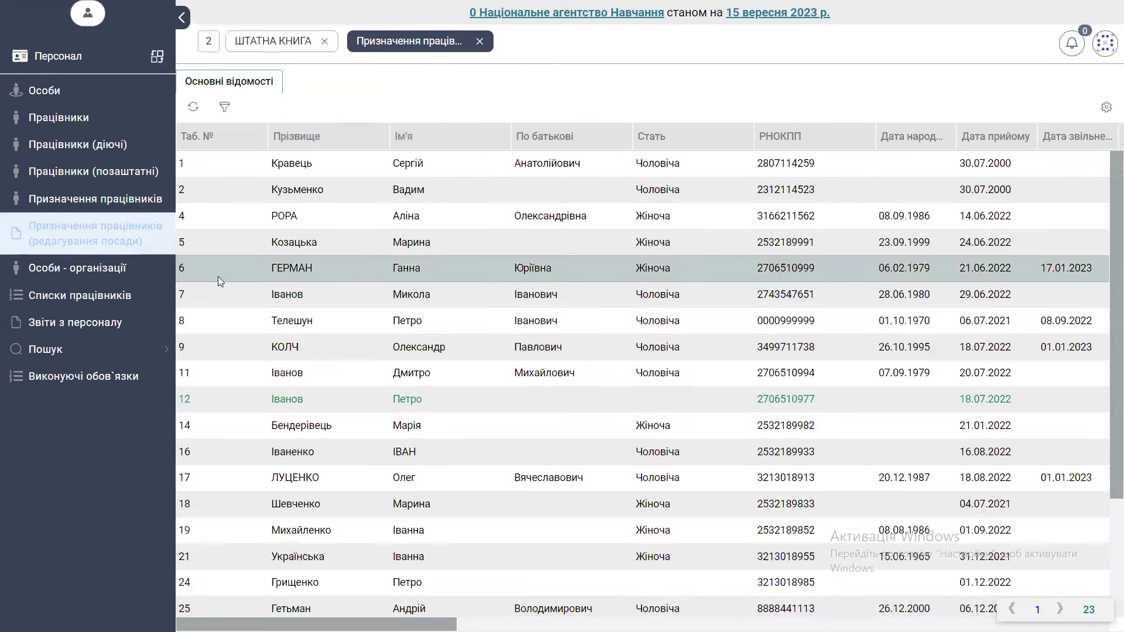
# Find the Відділ Інформатизації assignment whose Штатна посада is empty and open its record.
pyautogui.moveTo(316, 624); pyautogui.dragTo(543, 603)
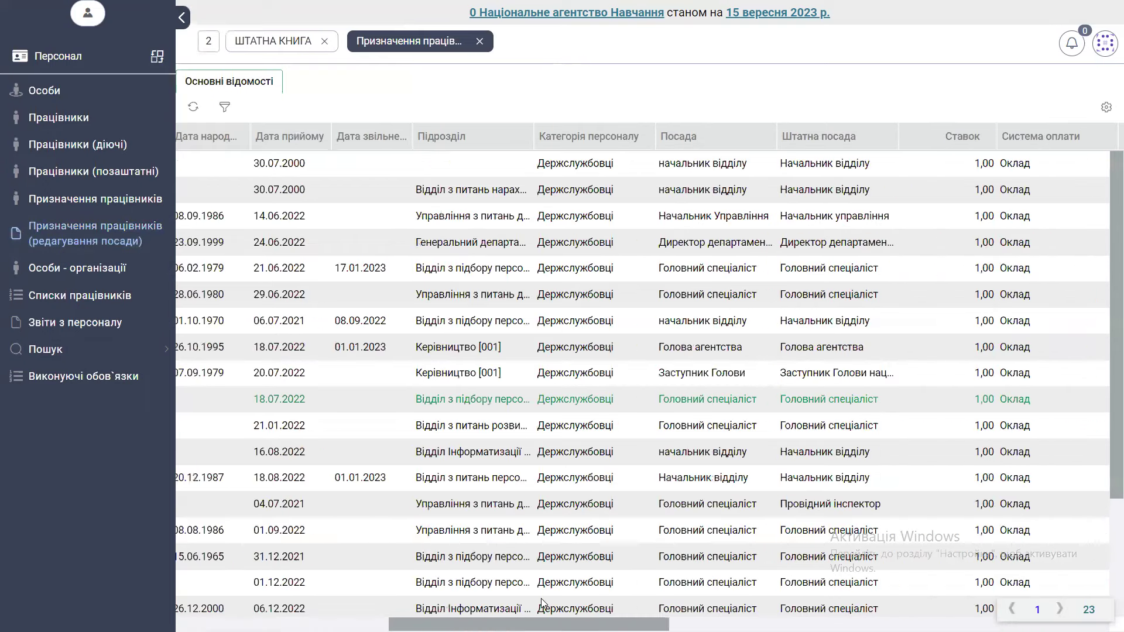
pyautogui.hscroll(2, 703, 242)
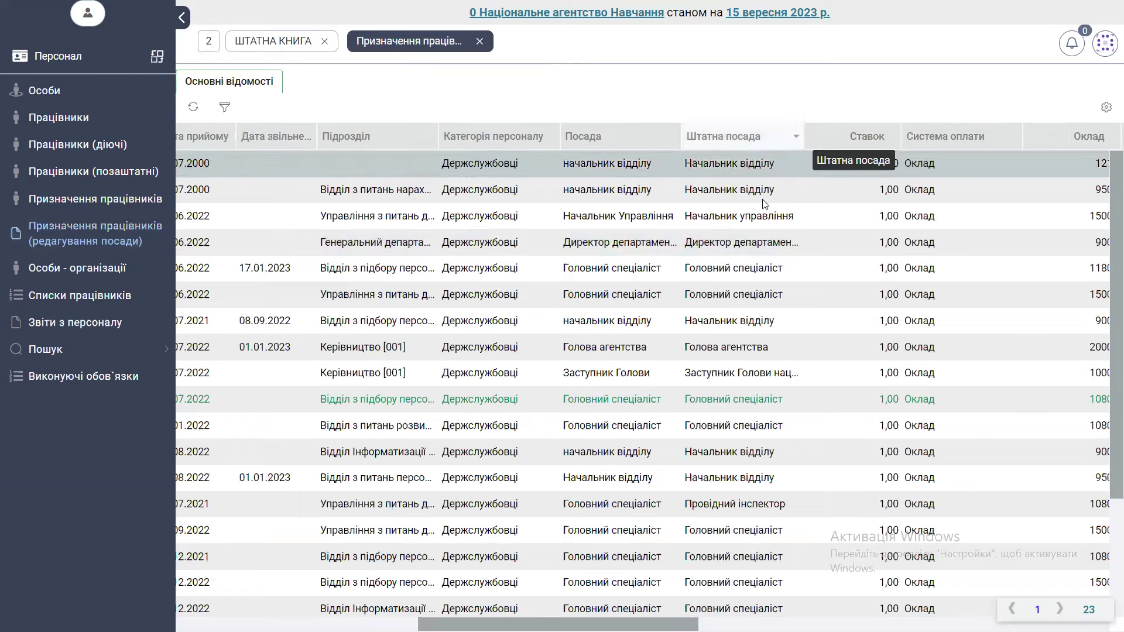
pyautogui.scroll(-1, 764, 203)
pyautogui.scroll(-5, 764, 204)
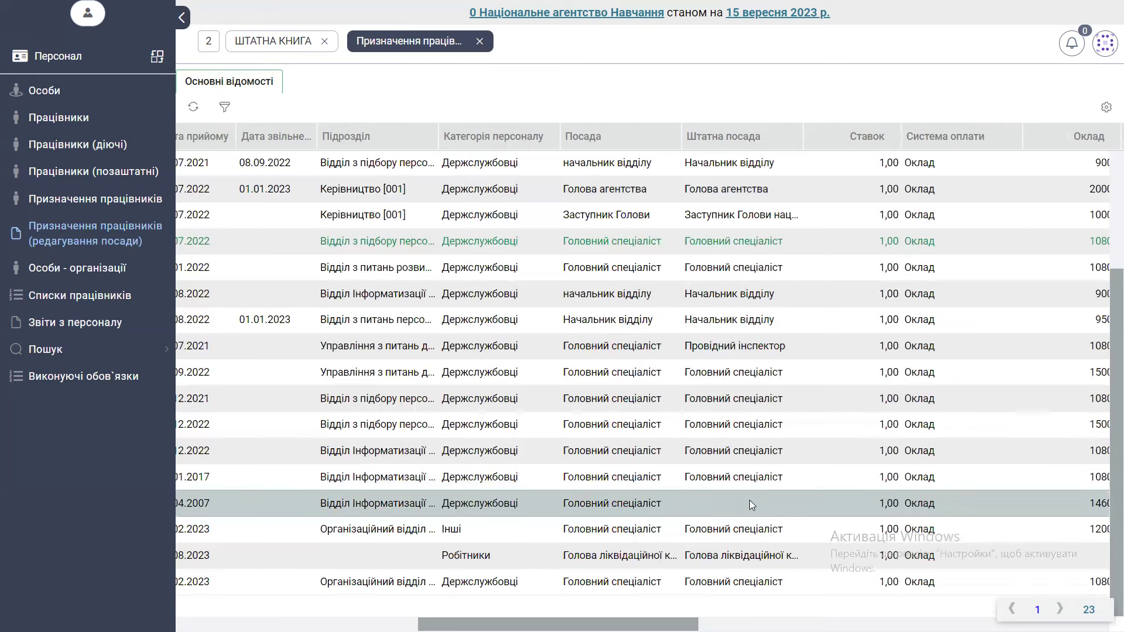
pyautogui.click(707, 499)
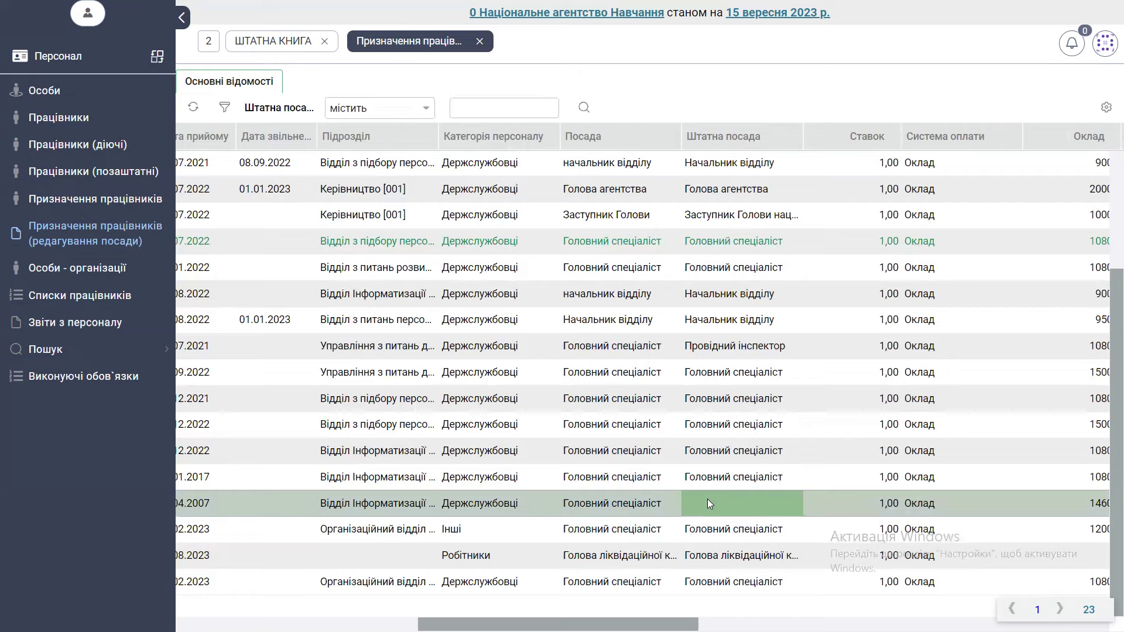
pyautogui.doubleClick(707, 499)
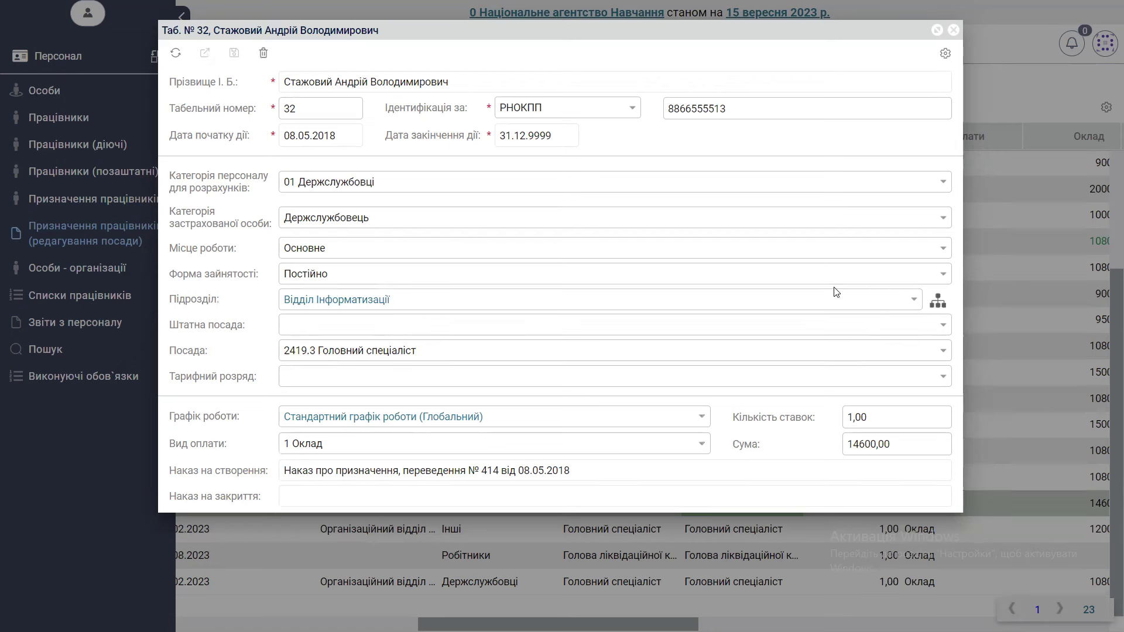
# Assign the first vacant Головний спеціаліст position with salary 10800 under 004 Управління з питань документообігу 2, chosen from the staff book.
pyautogui.click(937, 303)
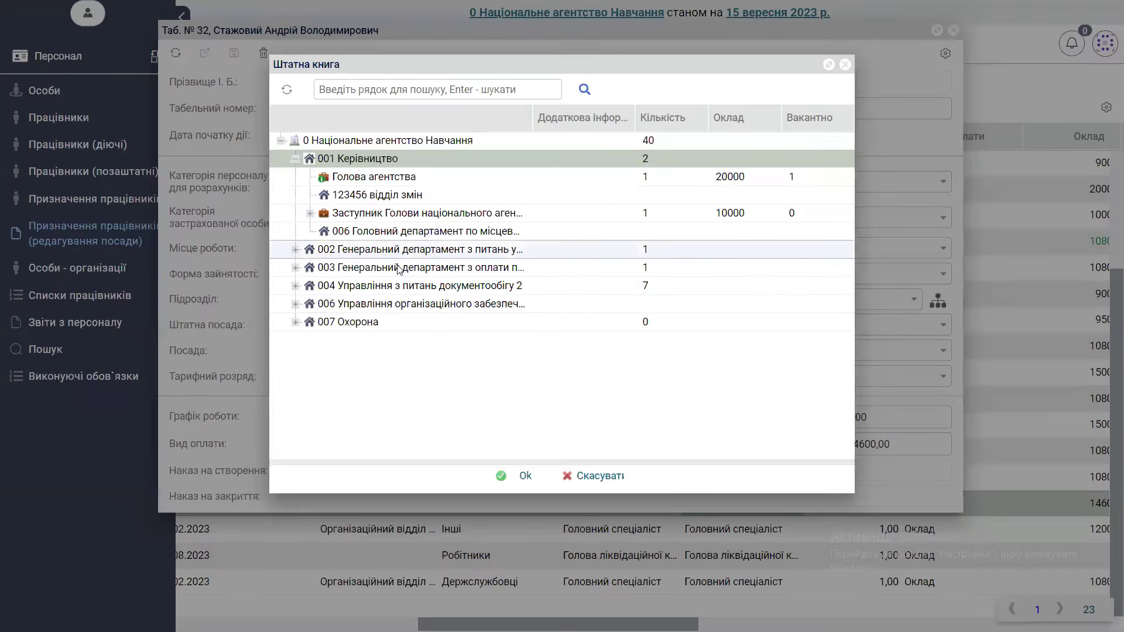
pyautogui.click(295, 285)
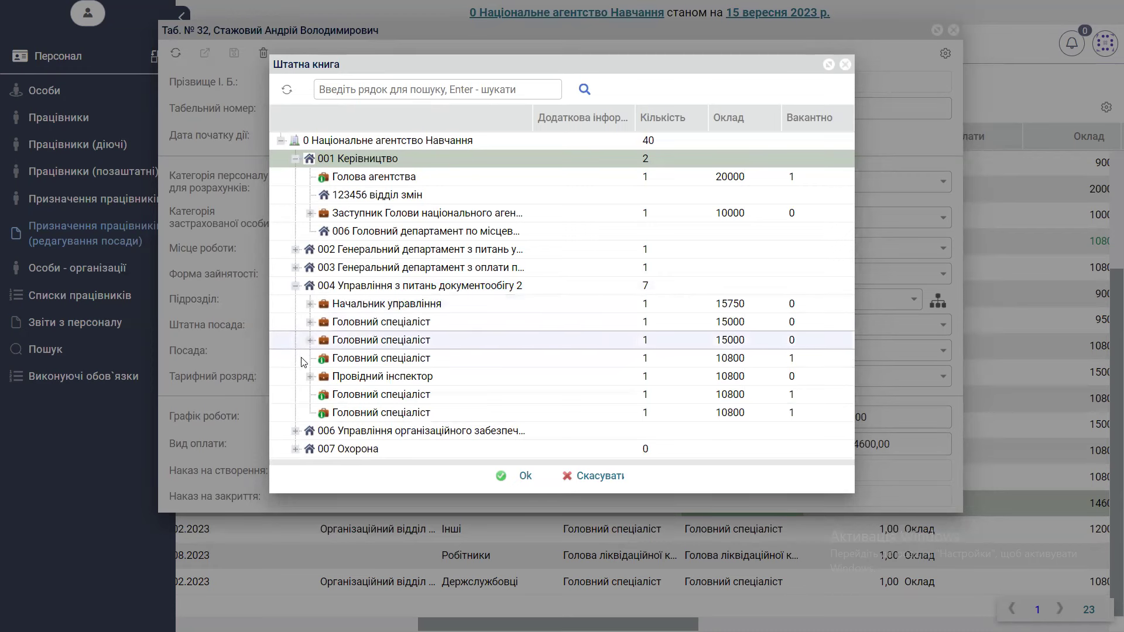
pyautogui.doubleClick(368, 359)
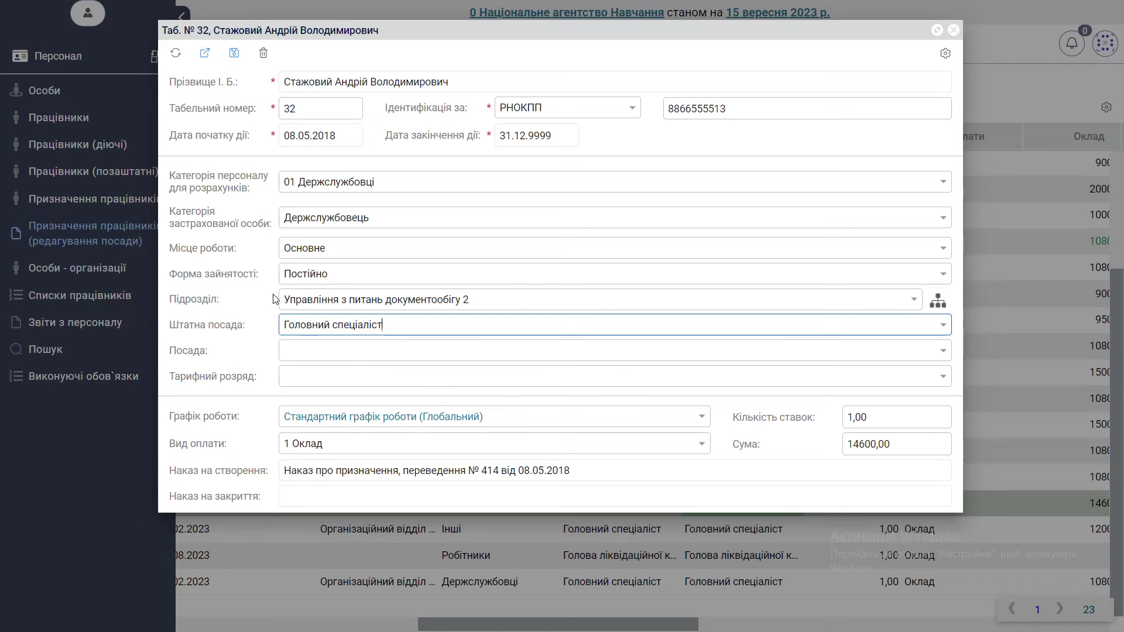
# Set Посада to 2419.3 Головний спеціаліст, using the copied staff position title, then save and close the assignment record.
pyautogui.click(345, 351)
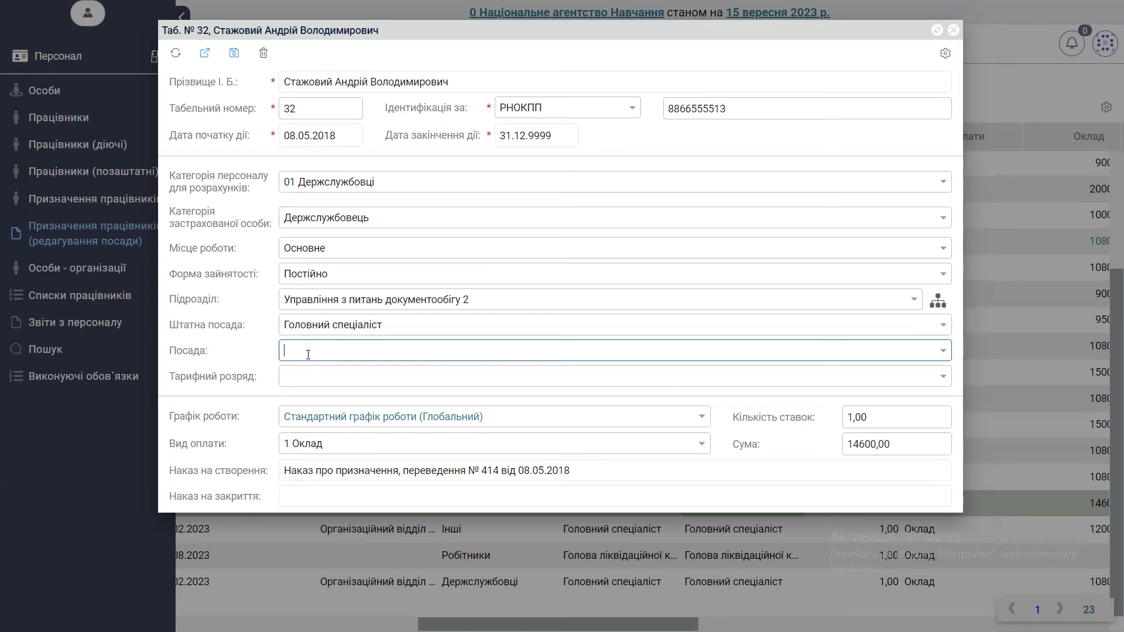
pyautogui.moveTo(390, 318); pyautogui.dragTo(285, 325)
pyautogui.hotkey('ctrl', 'c')
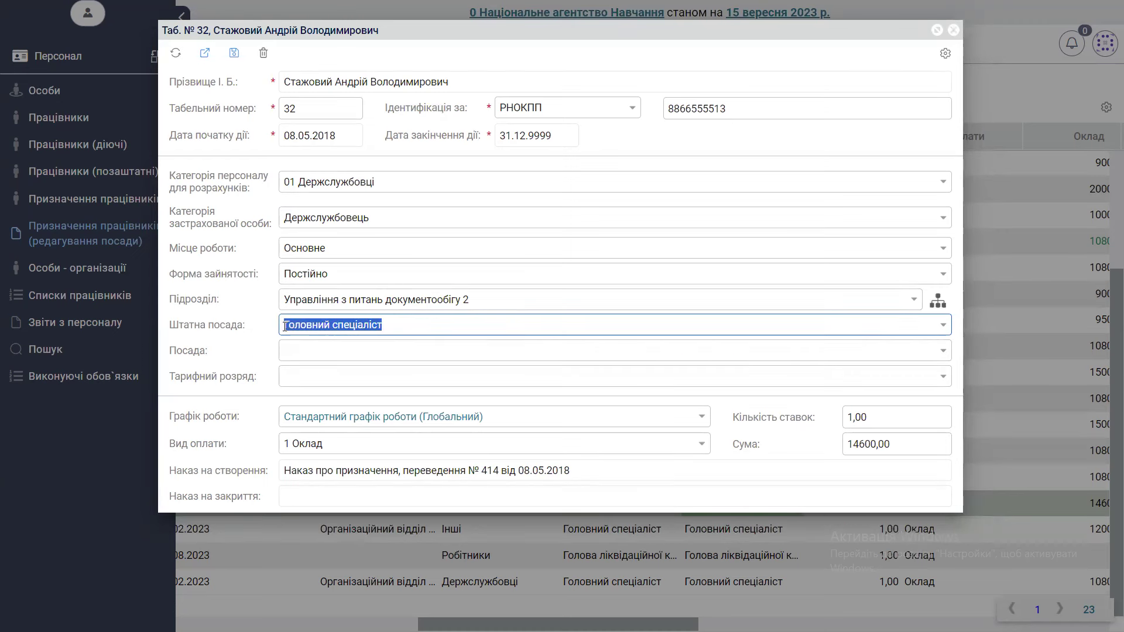
pyautogui.click(285, 350)
pyautogui.hotkey('ctrl', 'v')
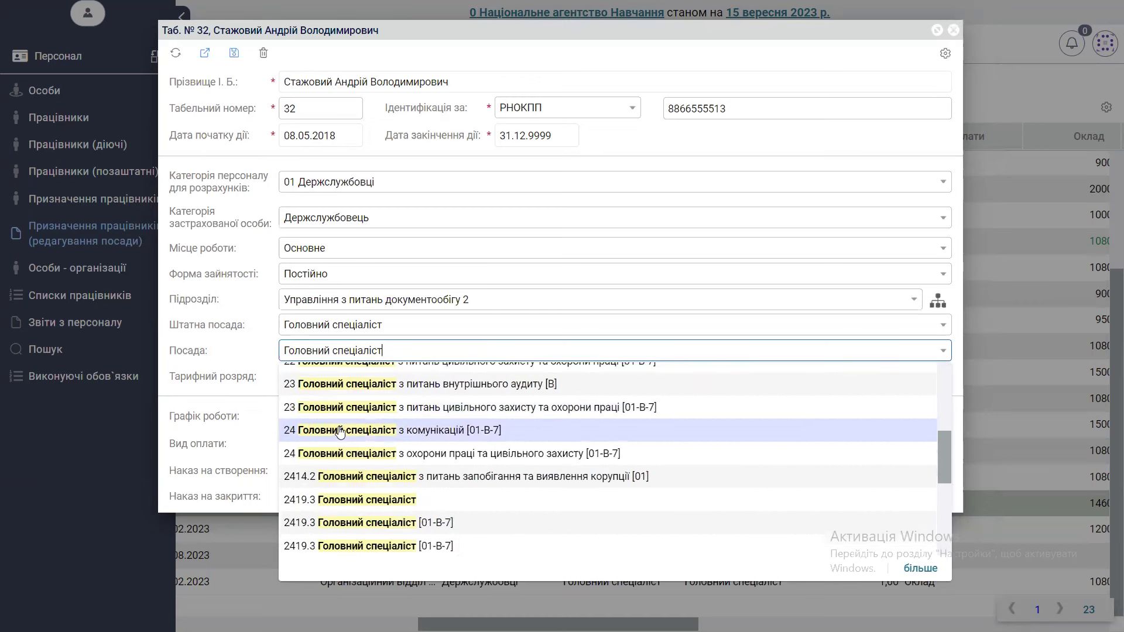
pyautogui.scroll(-3, 340, 434)
pyautogui.scroll(3, 341, 434)
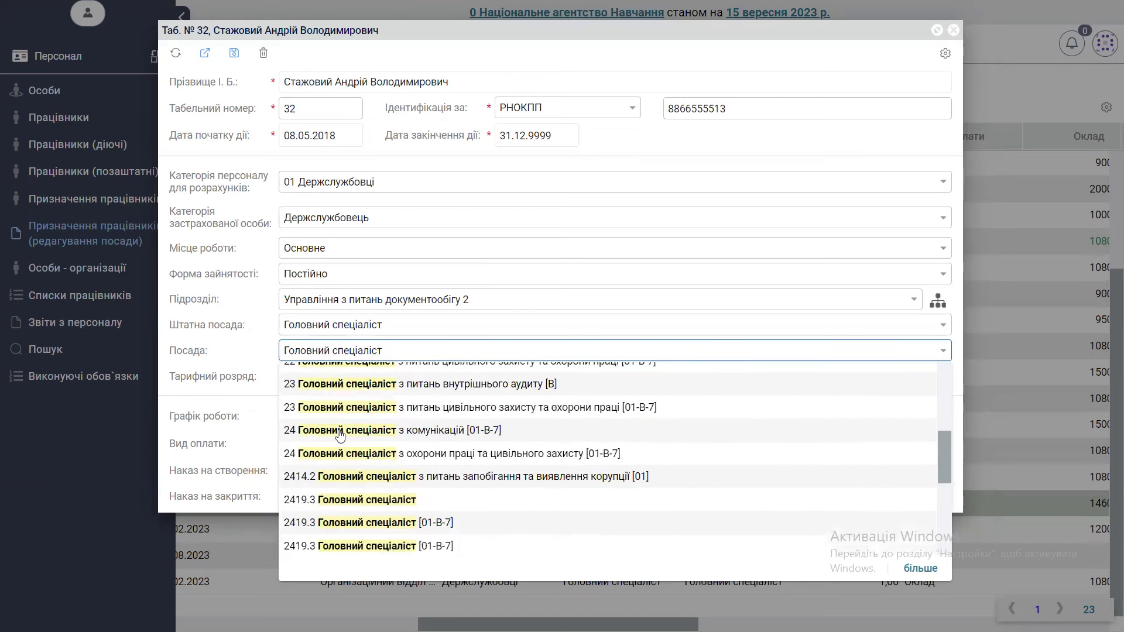
pyautogui.click(352, 501)
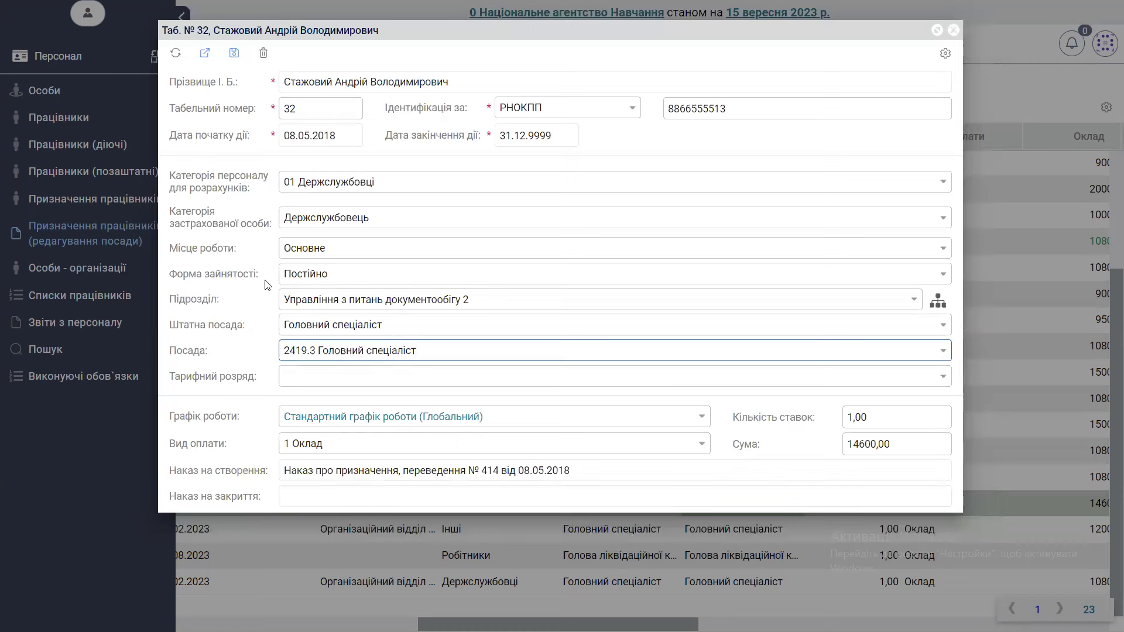
pyautogui.click(226, 66)
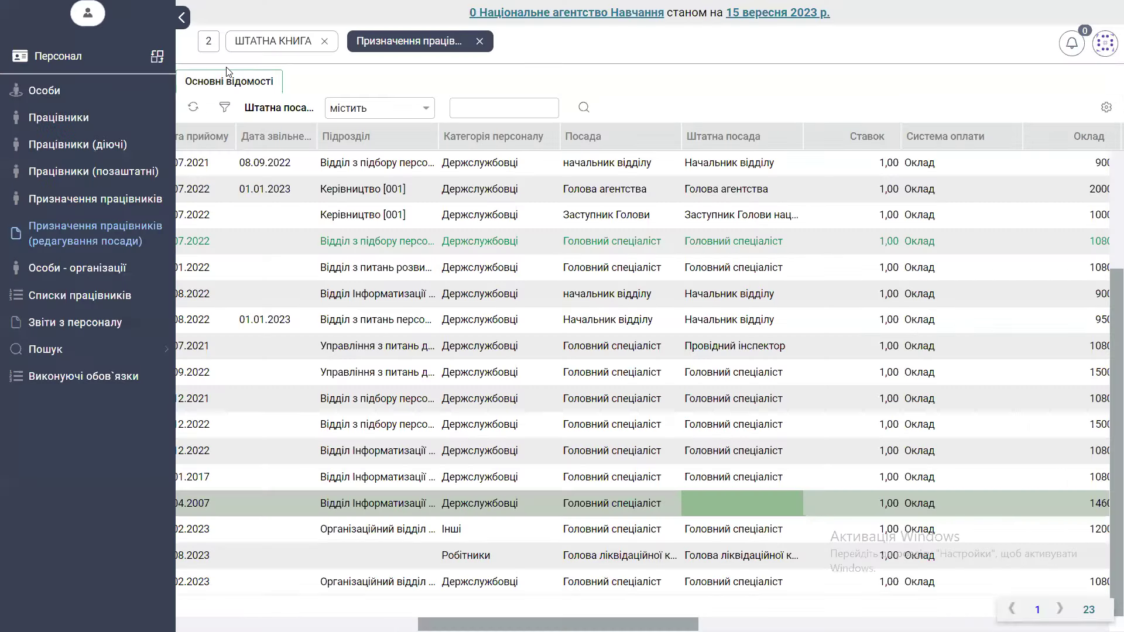
# Search the ШТАТНА КНИГА by the beginning of the employee's surname and locate the matching person in the staff tree.
pyautogui.click(273, 42)
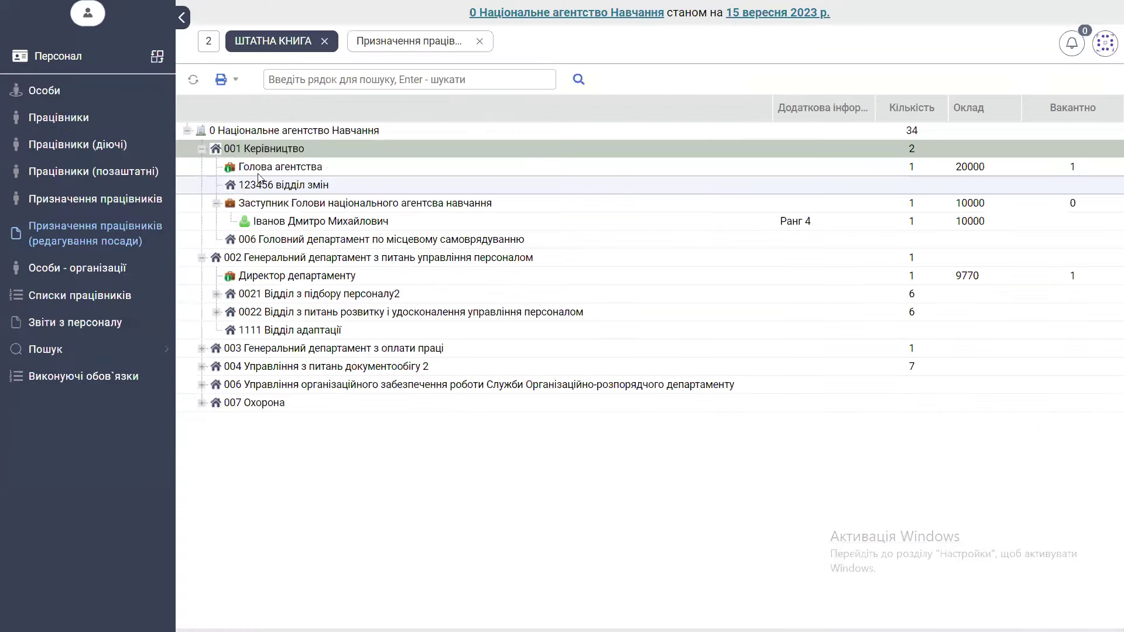
pyautogui.click(281, 80)
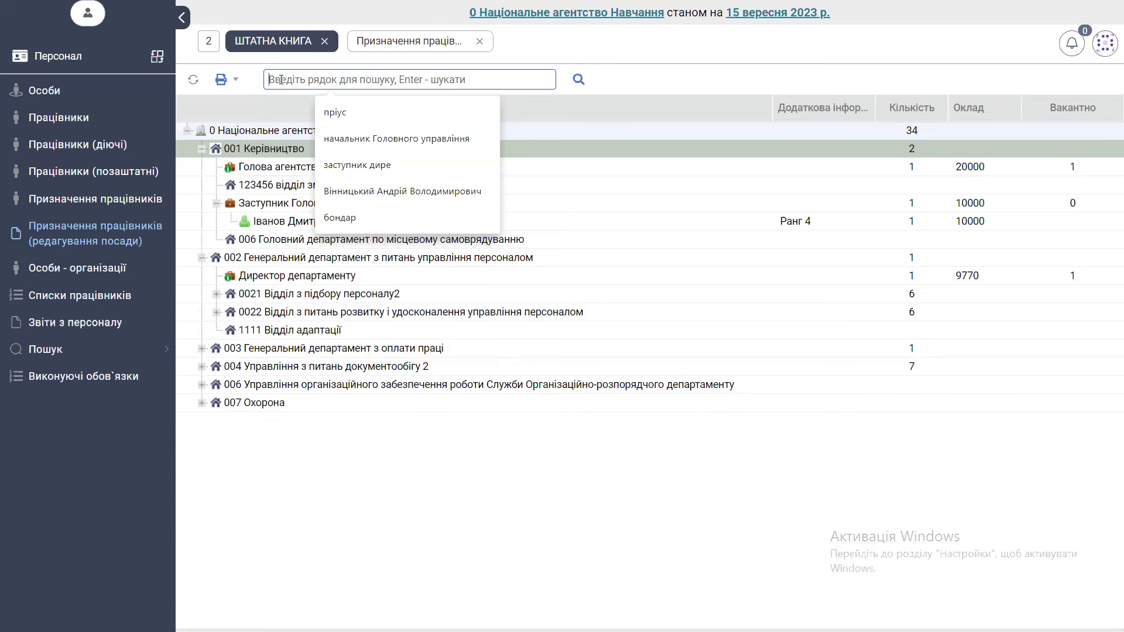
pyautogui.write('стаж')
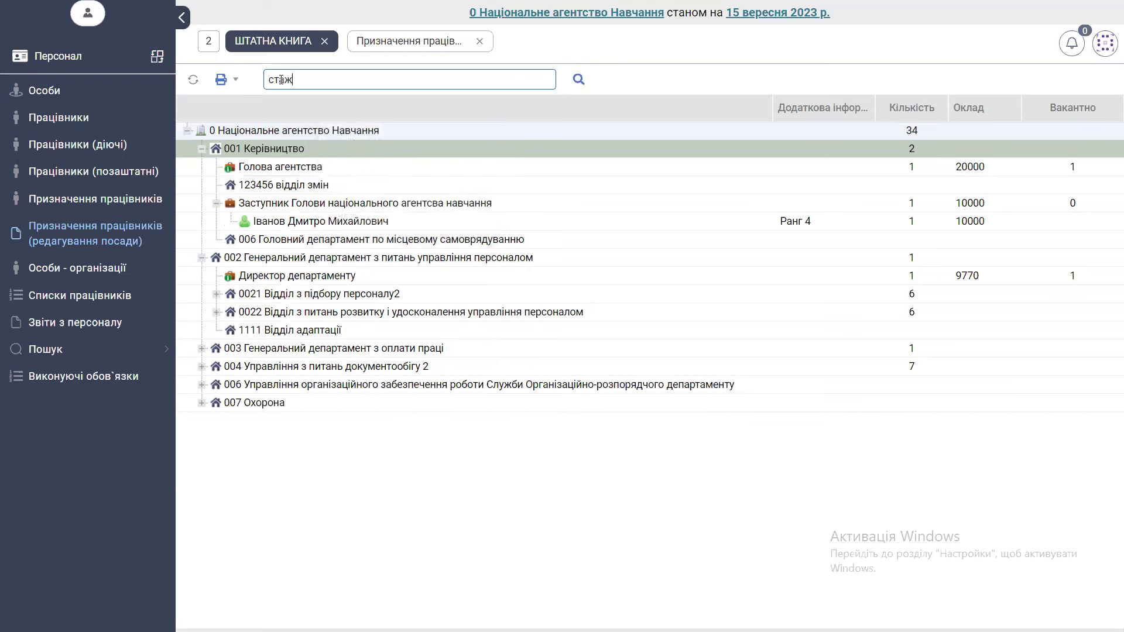
pyautogui.write('о')
pyautogui.press('Return')
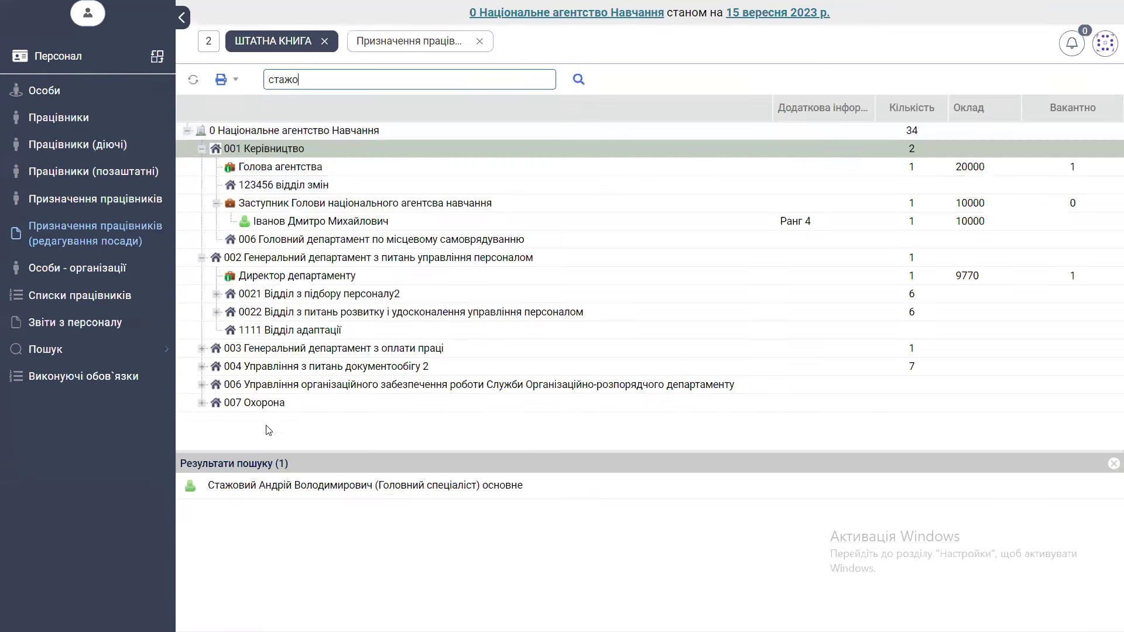
pyautogui.click(270, 496)
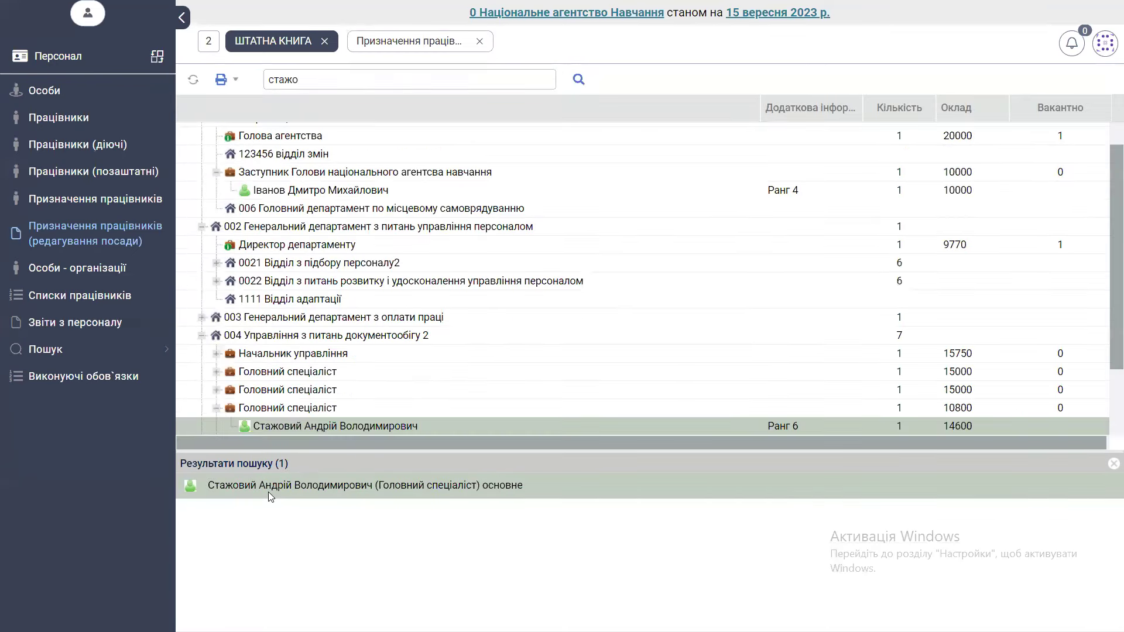
pyautogui.scroll(-3, 338, 324)
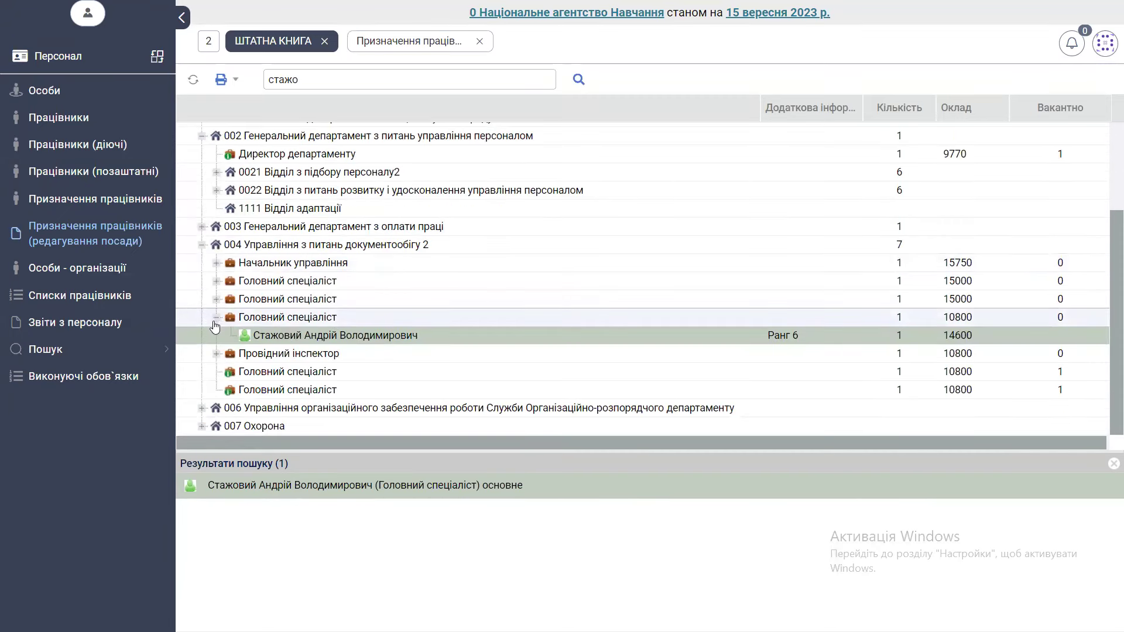